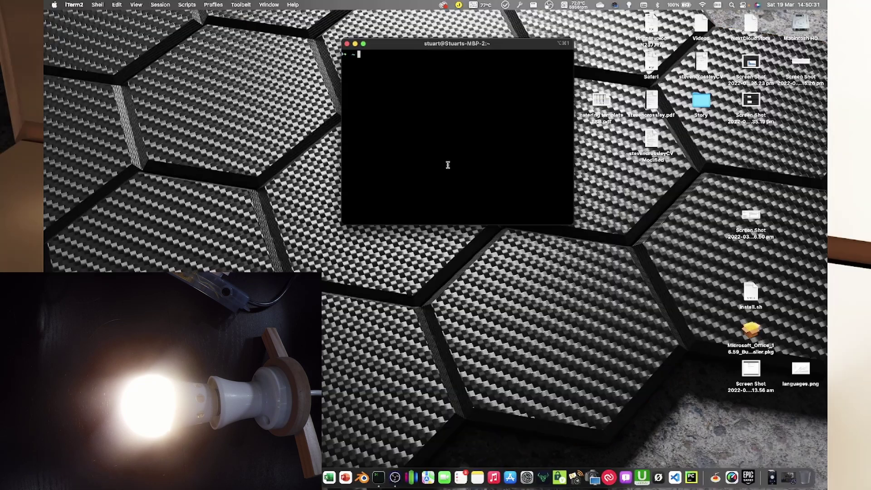
Run the hasstest command in the terminal, and show Home Assistant's configured integrations under Devices & Services
{"action": "type", "text": "hasstest"}
{"action": "key", "text": "Return"}
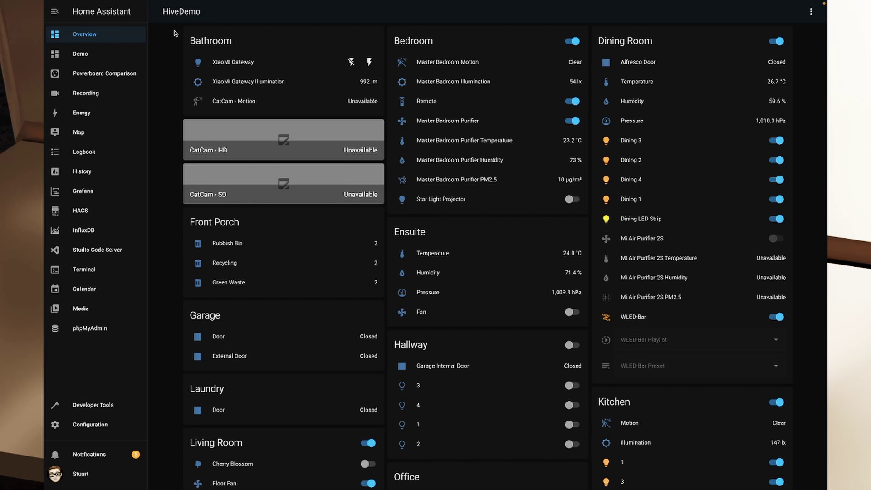
{"action": "left_click", "coordinate": [90, 425]}
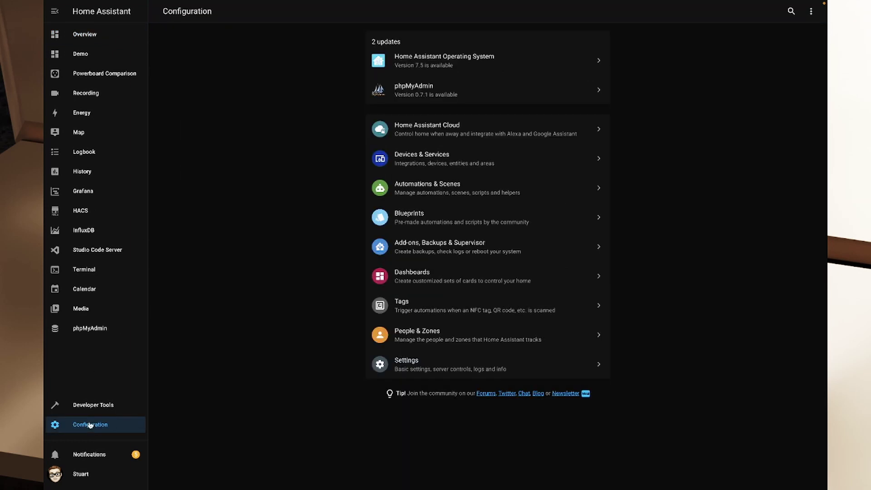
{"action": "left_click", "coordinate": [440, 158]}
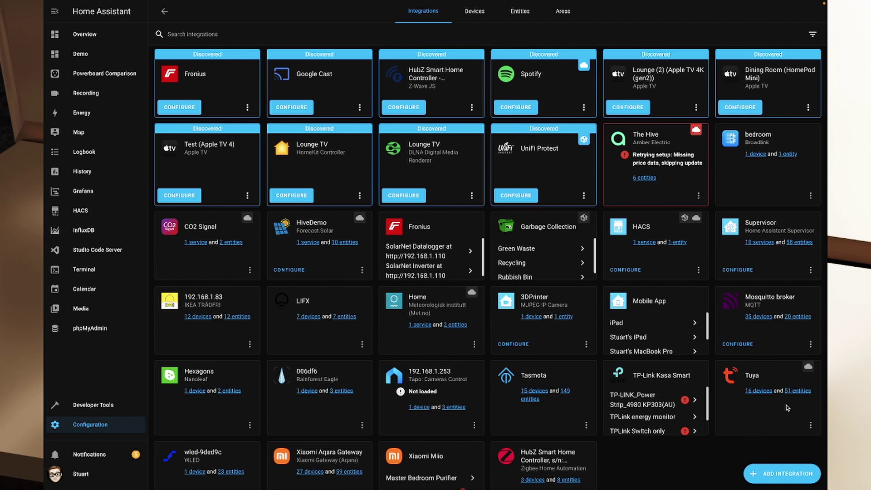
Reload the Tuya integration and dismiss the confirmation
{"action": "left_click", "coordinate": [810, 427]}
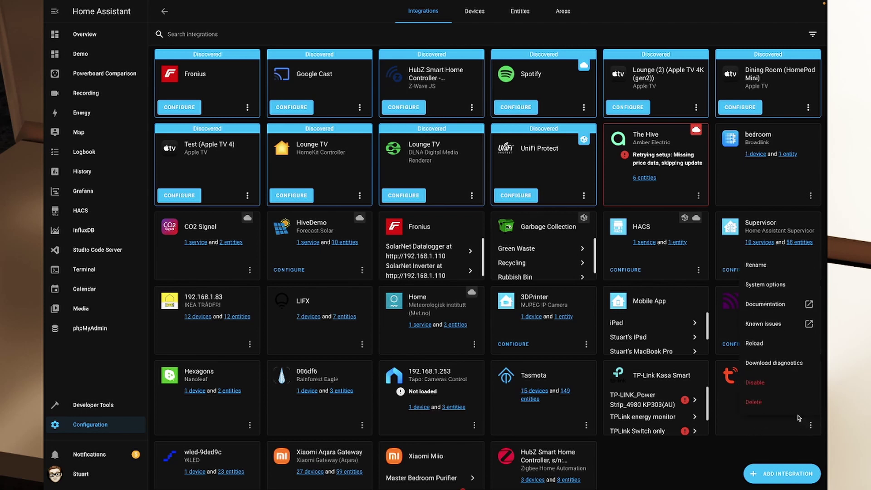
{"action": "left_click", "coordinate": [754, 345]}
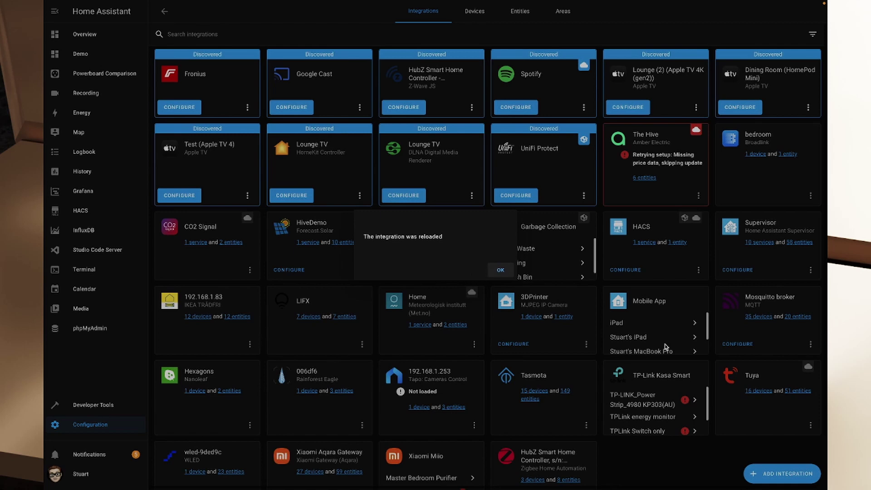
{"action": "left_click", "coordinate": [501, 271]}
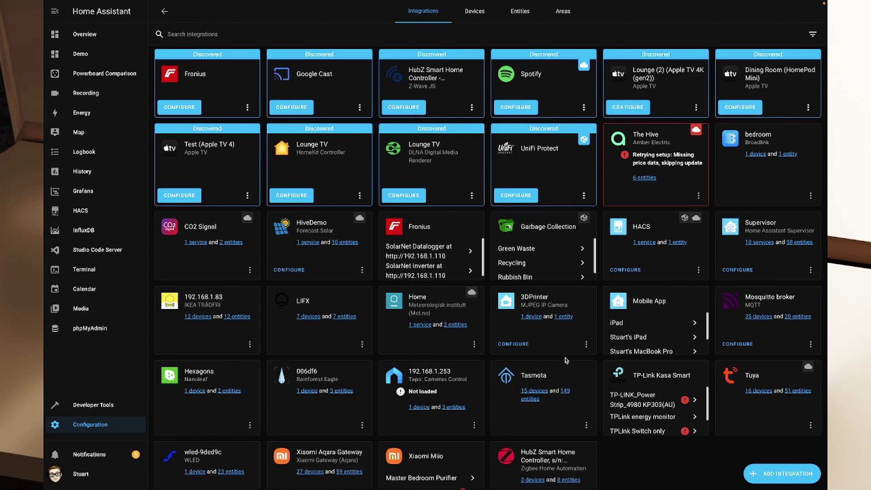
Open the Crest smart plug from the Tuya device list and reveal its disabled sensor entities
{"action": "left_click", "coordinate": [753, 391]}
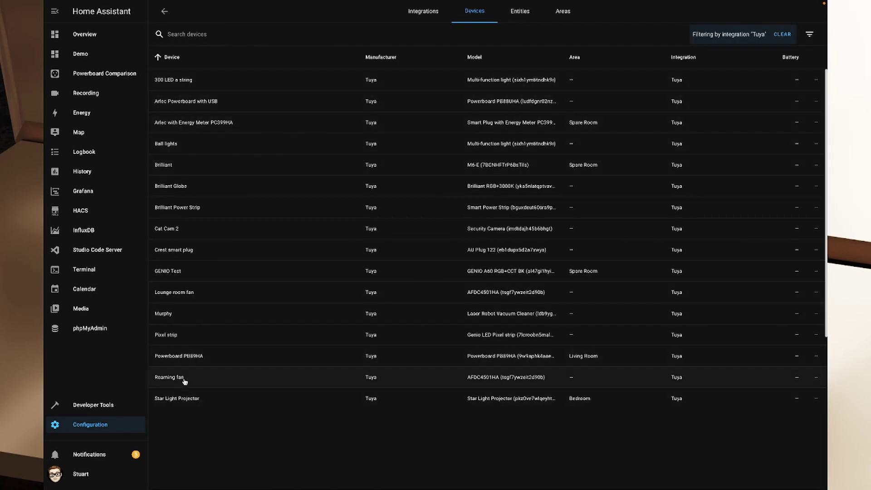
{"action": "left_click", "coordinate": [177, 250]}
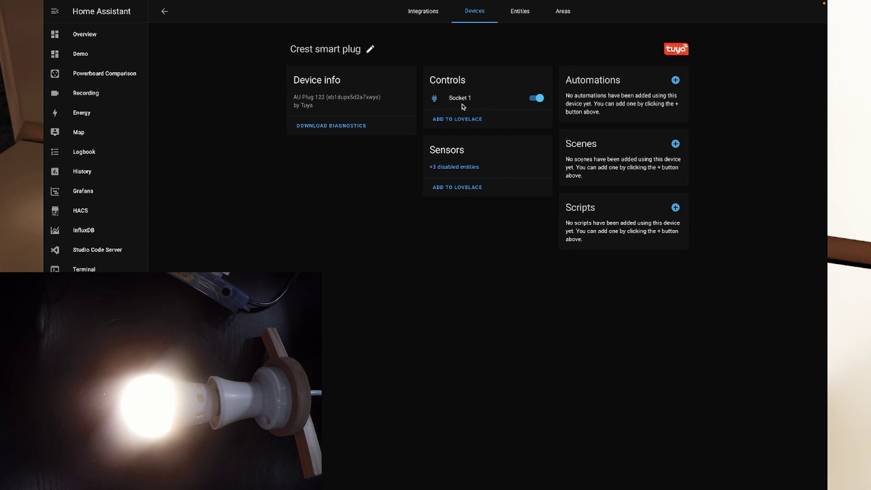
{"action": "left_click", "coordinate": [432, 167]}
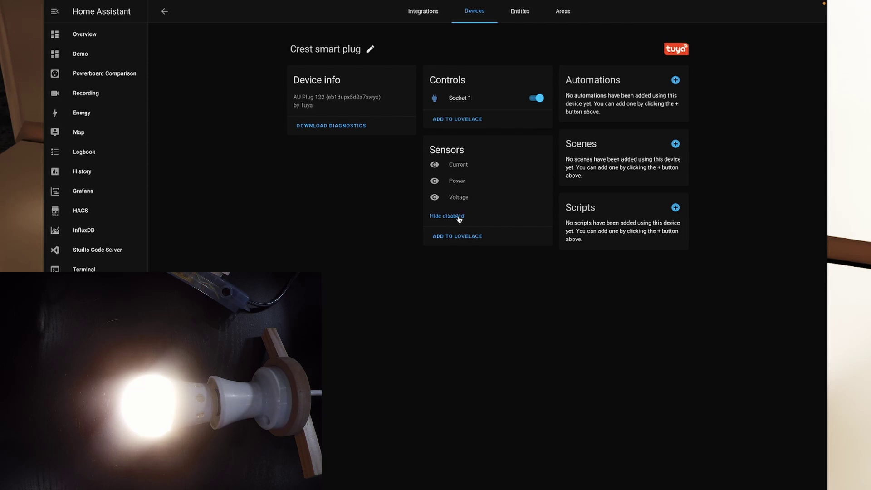
Enable the Crest smart plug's current sensor entity, sensor.au_plug_122_current, and save the change
{"action": "left_click", "coordinate": [440, 165]}
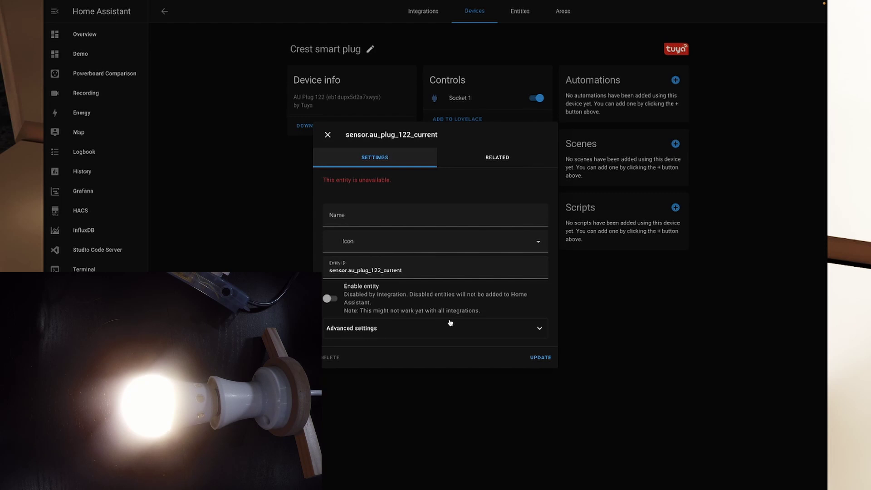
{"action": "left_click", "coordinate": [335, 299]}
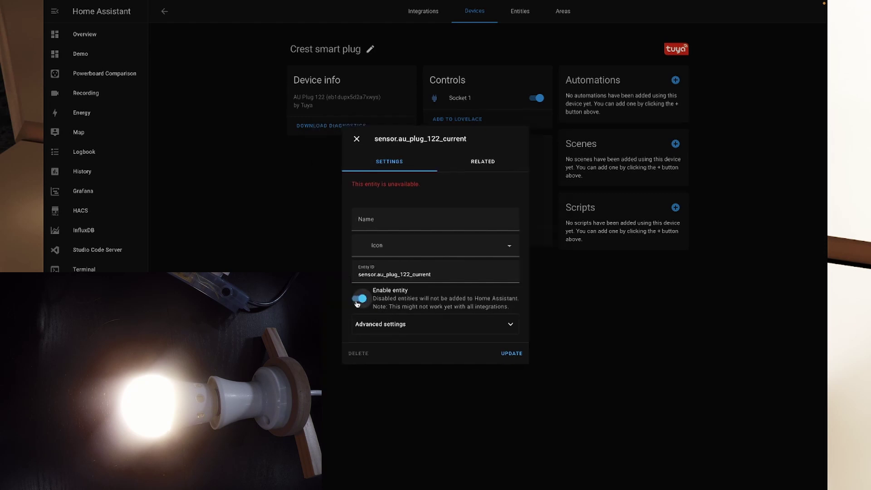
{"action": "left_click", "coordinate": [511, 360]}
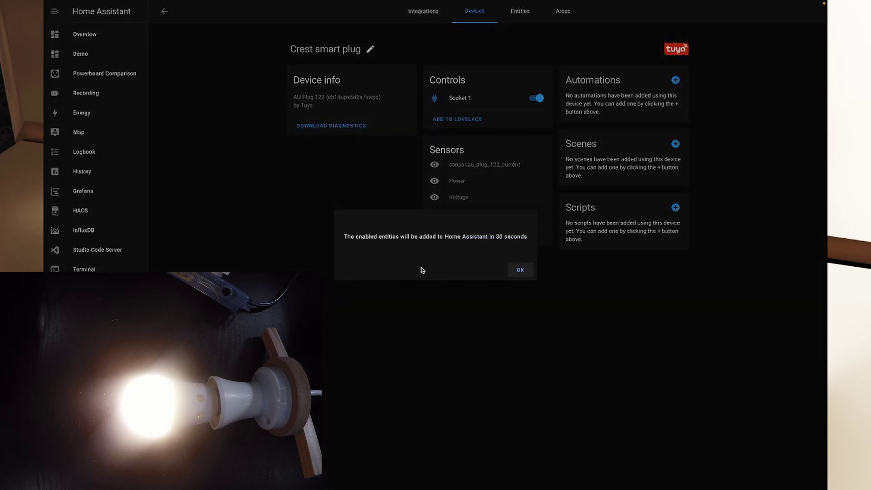
{"action": "left_click", "coordinate": [517, 268]}
Enable the Crest smart plug's power sensor entity, sensor.au_plug_122_power, and save the change
{"action": "left_click", "coordinate": [431, 183]}
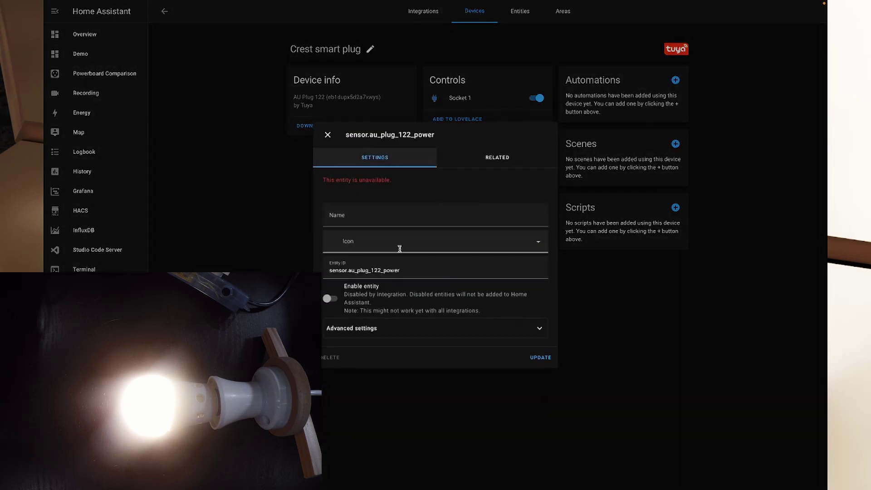
{"action": "left_click", "coordinate": [517, 354]}
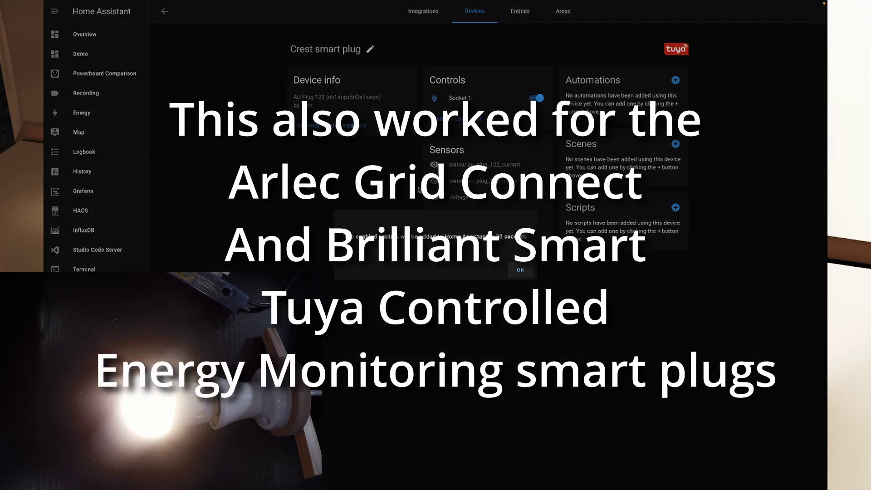
{"action": "left_click", "coordinate": [520, 270]}
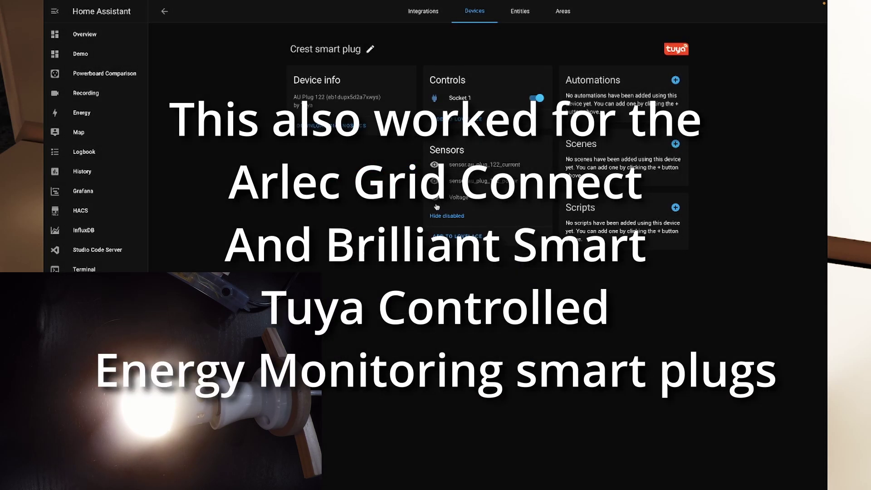
Enable the Crest smart plug's voltage sensor entity, sensor.au_plug_122_voltage, and save the change
{"action": "left_click", "coordinate": [437, 200]}
{"action": "left_click", "coordinate": [359, 298]}
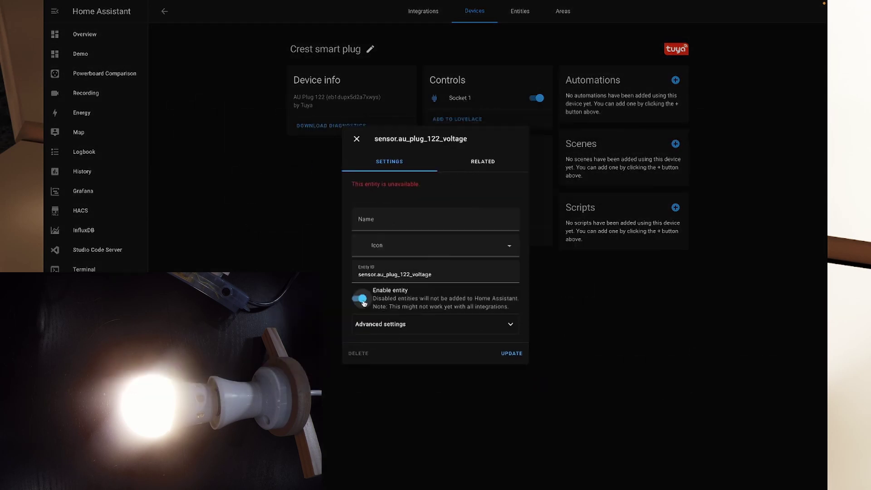
{"action": "left_click", "coordinate": [517, 353]}
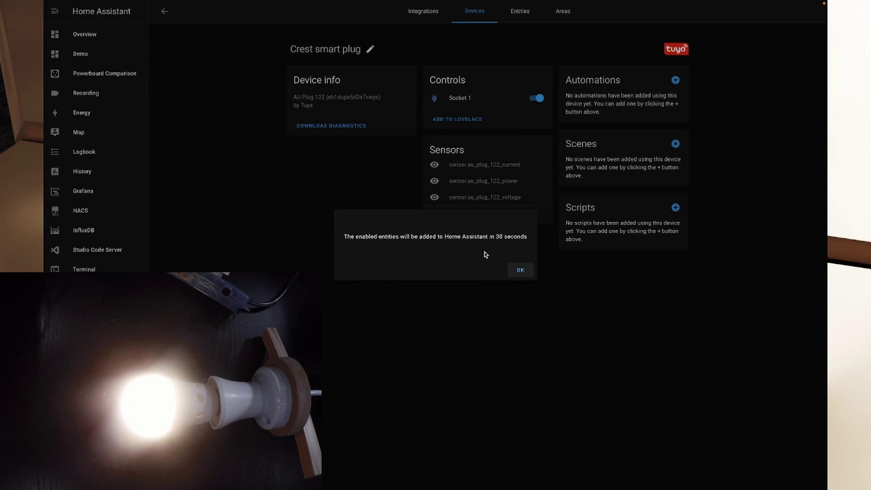
{"action": "left_click", "coordinate": [521, 271]}
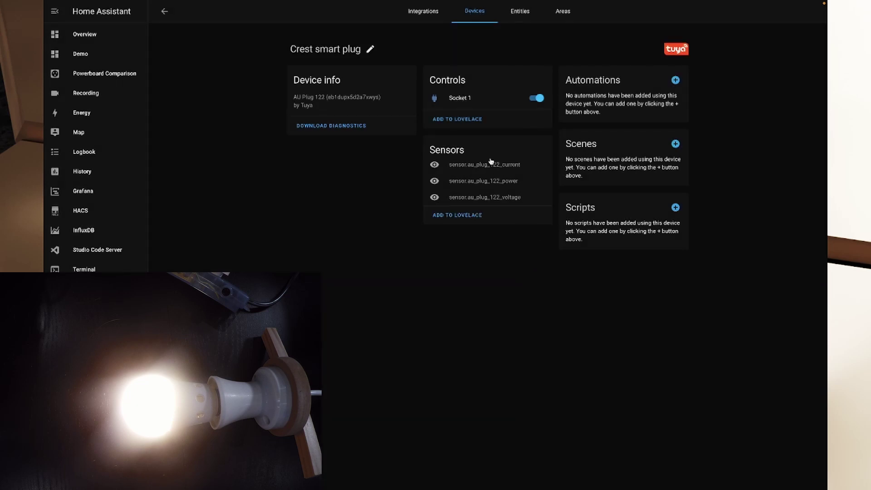
Switch off Socket 1 of the Crest smart plug from its entity details, and close the details
{"action": "left_click", "coordinate": [435, 99]}
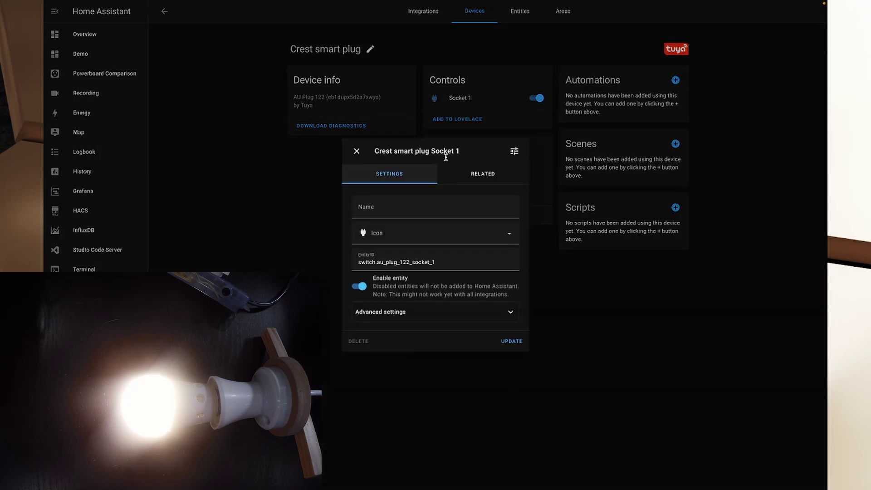
{"action": "left_click", "coordinate": [515, 152]}
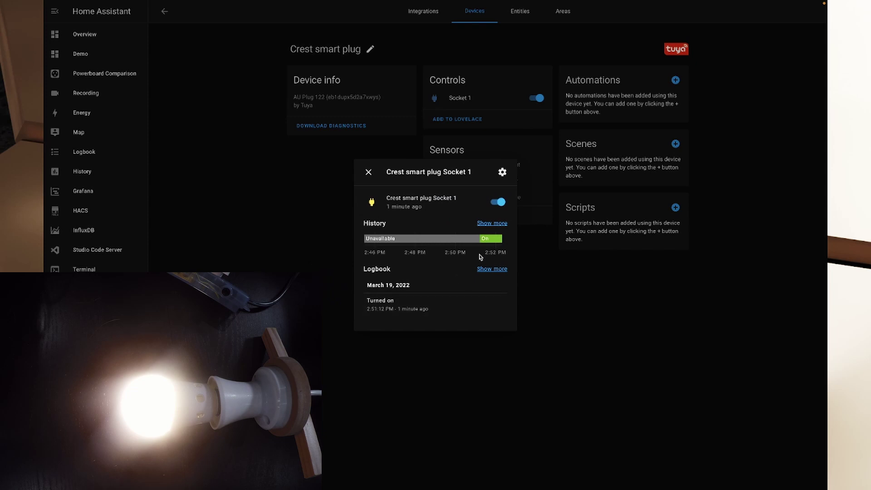
{"action": "mouse_move", "coordinate": [438, 241]}
{"action": "left_click", "coordinate": [496, 204]}
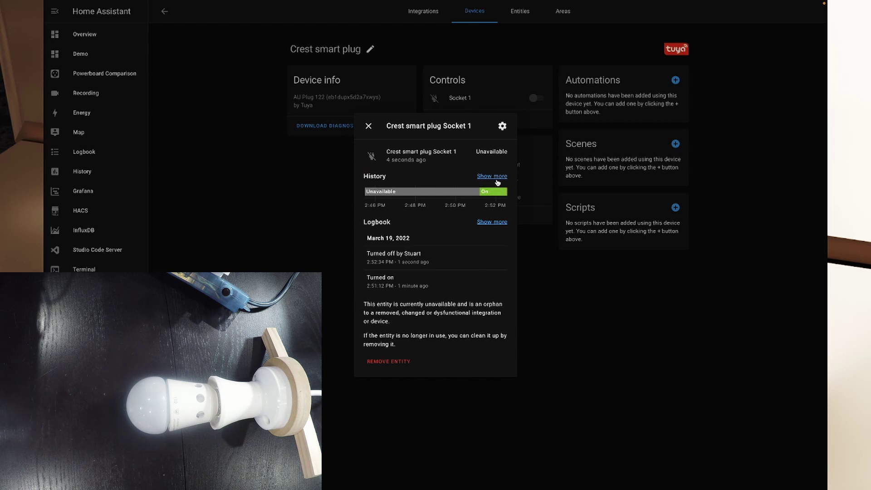
{"action": "left_click", "coordinate": [369, 126]}
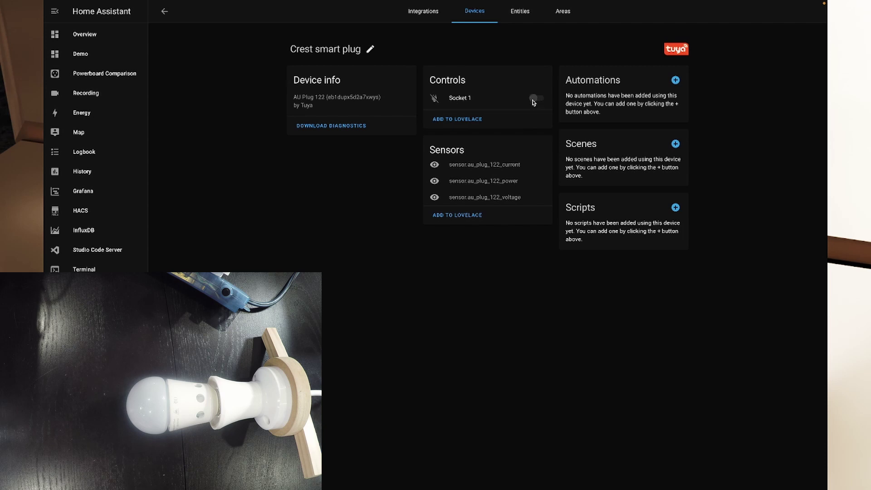
Test the plug's response by toggling Socket 1 on and off from the device page, leaving it on
{"action": "left_click", "coordinate": [534, 101]}
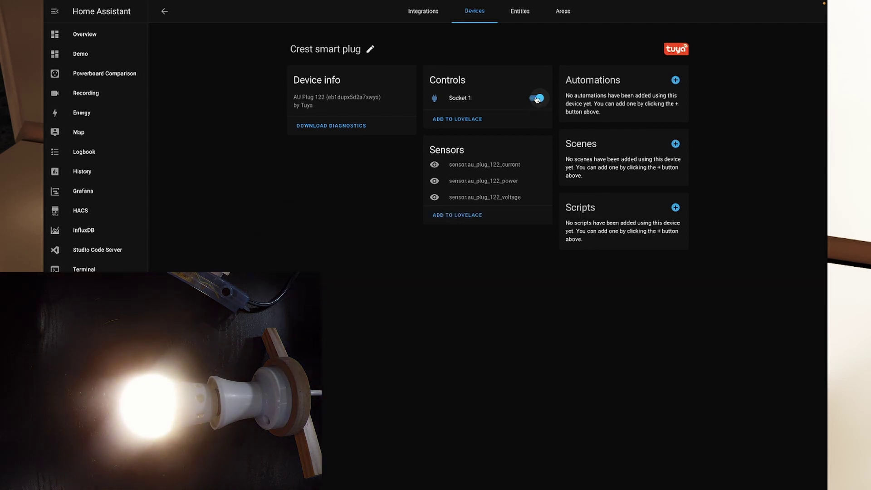
{"action": "left_click", "coordinate": [537, 98]}
{"action": "left_click", "coordinate": [536, 99]}
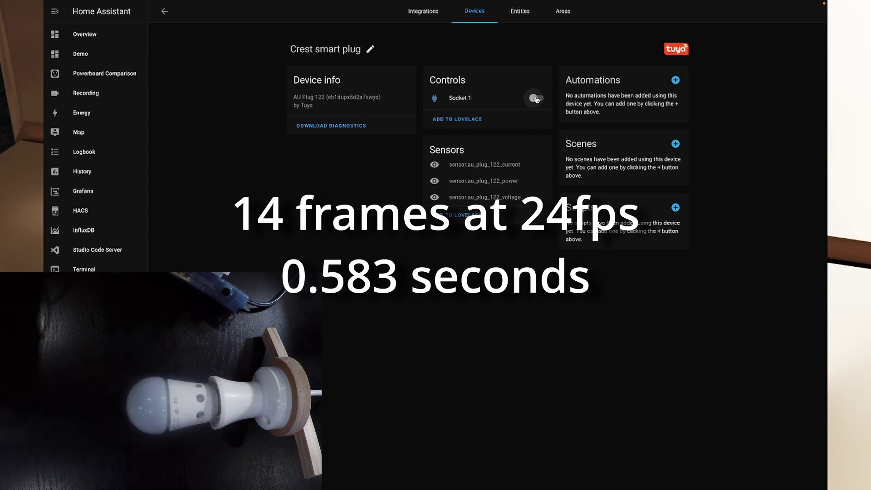
{"action": "left_click", "coordinate": [537, 98]}
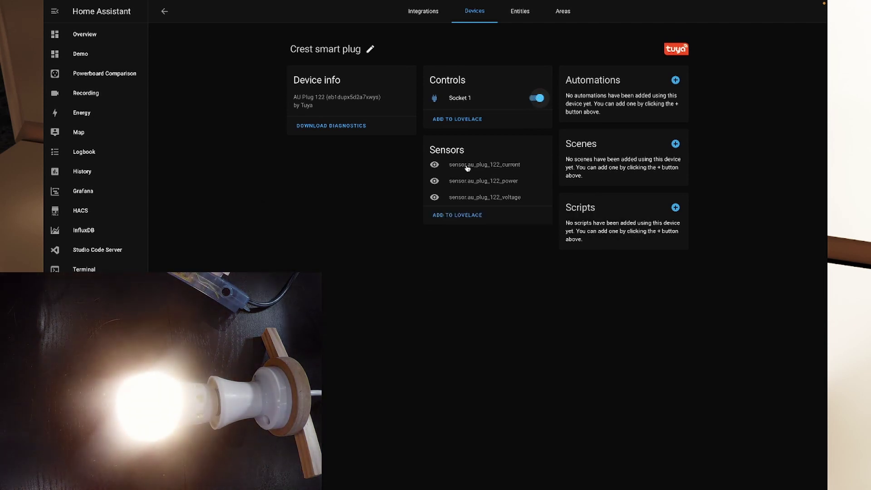
Check the live readings and history of the Crest smart plug's current, power and voltage sensors in turn
{"action": "left_click", "coordinate": [436, 165]}
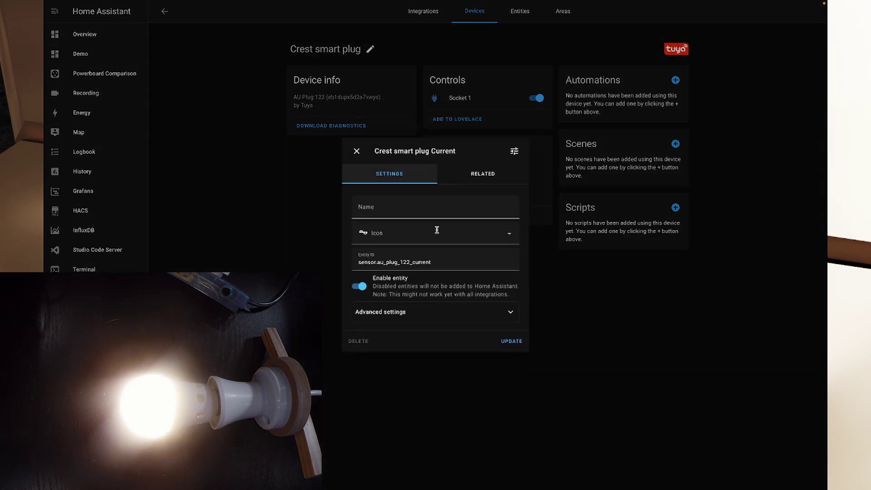
{"action": "left_click", "coordinate": [512, 153]}
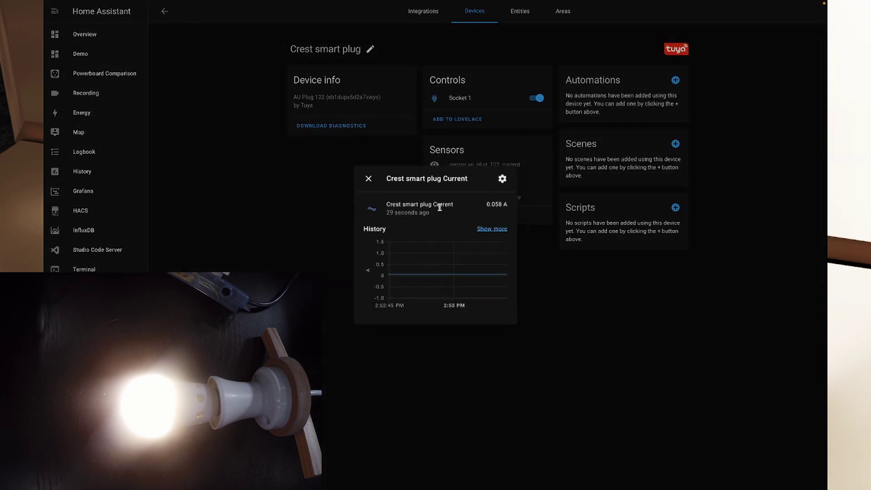
{"action": "left_click_drag", "start_coordinate": [492, 205], "coordinate": [507, 206]}
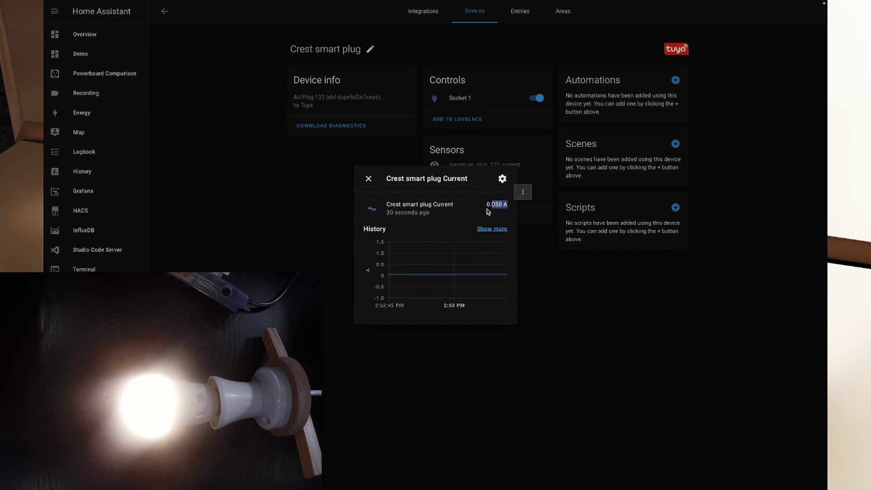
{"action": "left_click", "coordinate": [370, 179]}
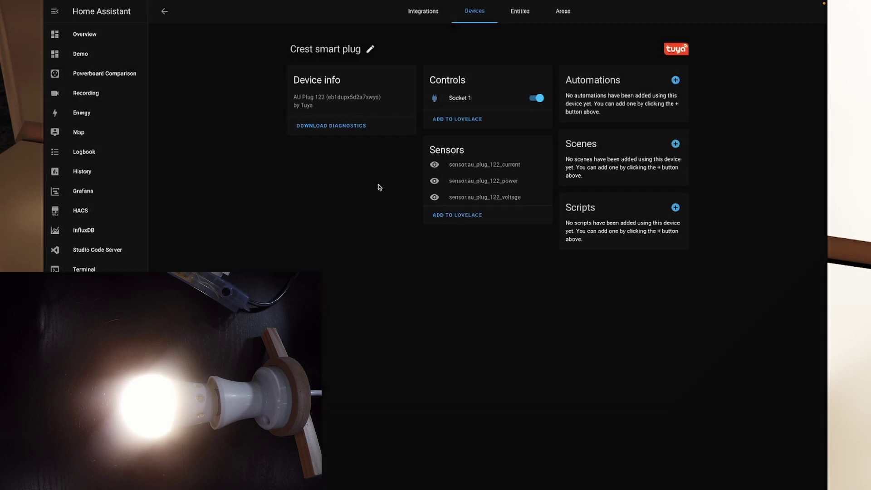
{"action": "left_click", "coordinate": [436, 181]}
{"action": "left_click", "coordinate": [514, 152]}
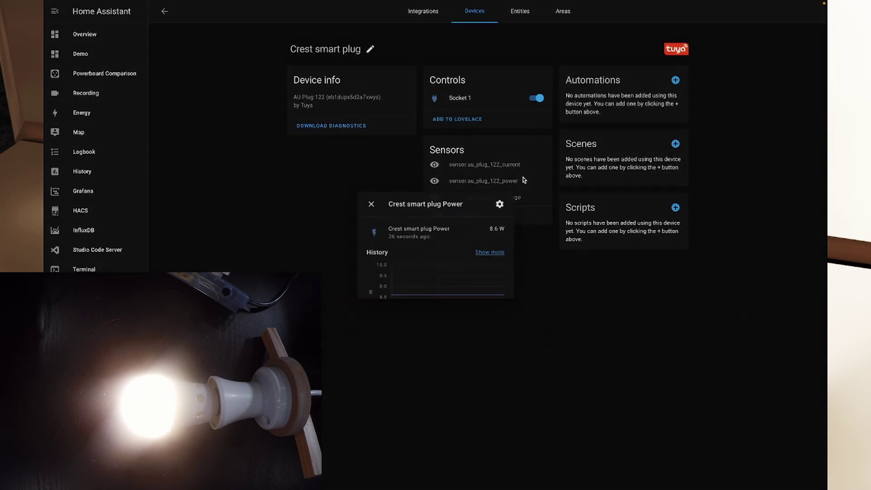
{"action": "left_click_drag", "start_coordinate": [492, 205], "coordinate": [507, 205]}
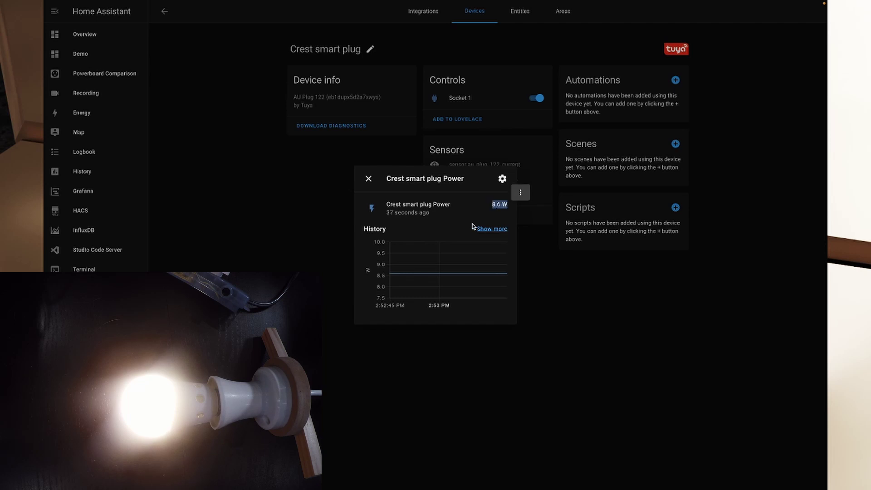
{"action": "left_click", "coordinate": [368, 179]}
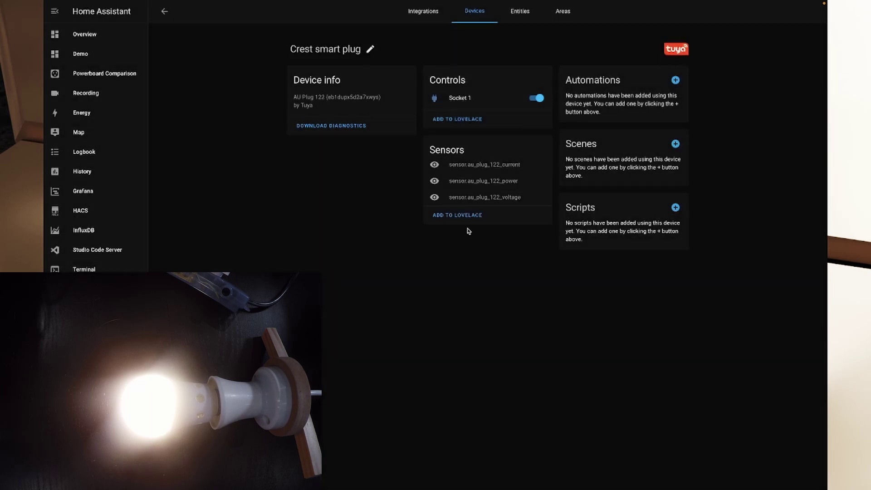
{"action": "left_click", "coordinate": [436, 200]}
{"action": "left_click", "coordinate": [509, 156]}
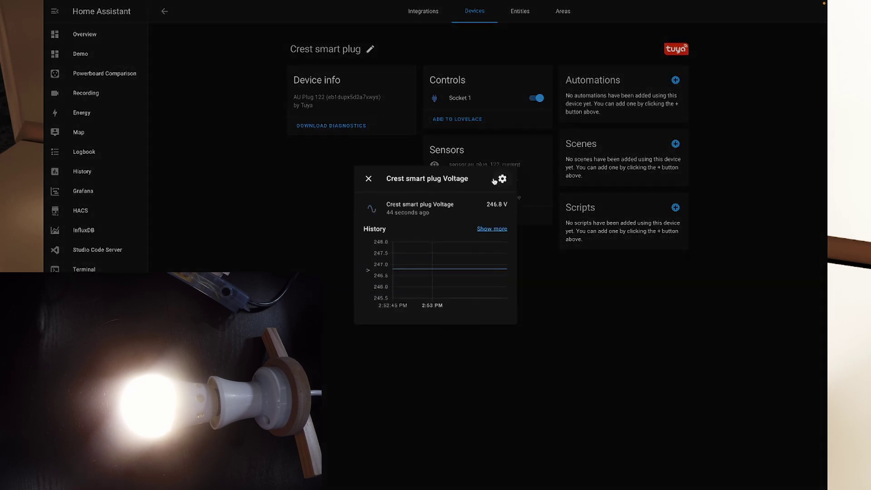
{"action": "double_click", "coordinate": [494, 205]}
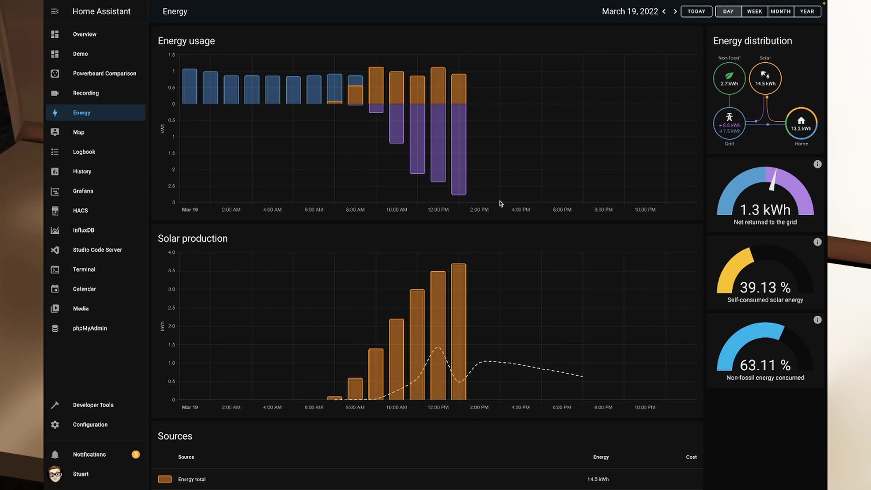
Review the Energy dashboard down to the consumption chart for individually monitored devices
{"action": "scroll", "coordinate": [557, 262], "scroll_direction": "down", "scroll_amount": 2}
{"action": "scroll", "coordinate": [559, 262], "scroll_direction": "down", "scroll_amount": 2}
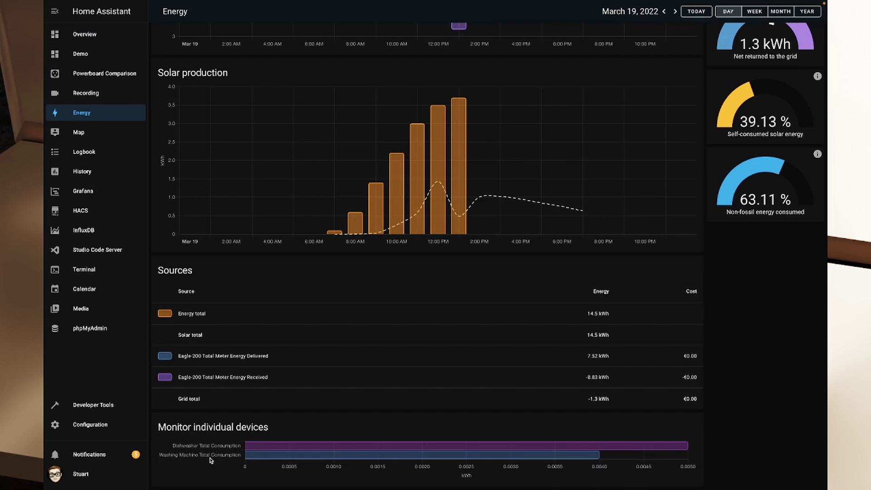
Open the Energy dashboard's settings from the list of configured dashboards
{"action": "mouse_move", "coordinate": [597, 446]}
{"action": "scroll", "coordinate": [93, 145], "scroll_direction": "up", "scroll_amount": 4}
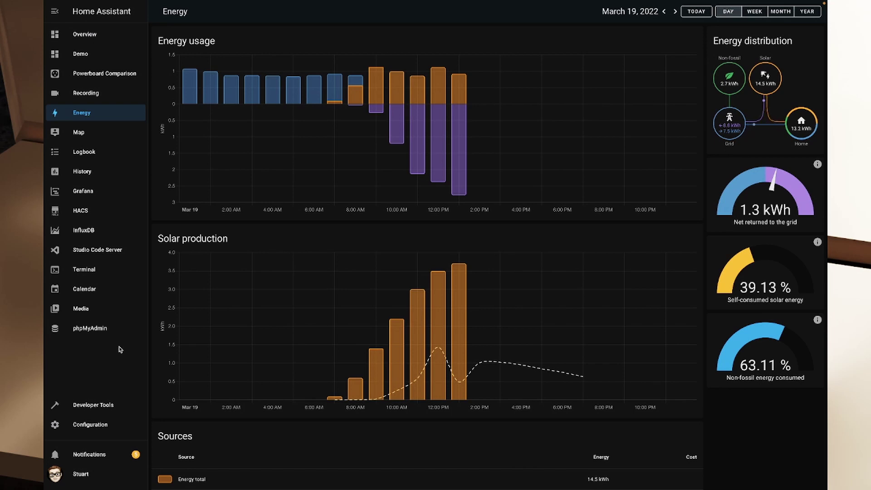
{"action": "left_click", "coordinate": [89, 426]}
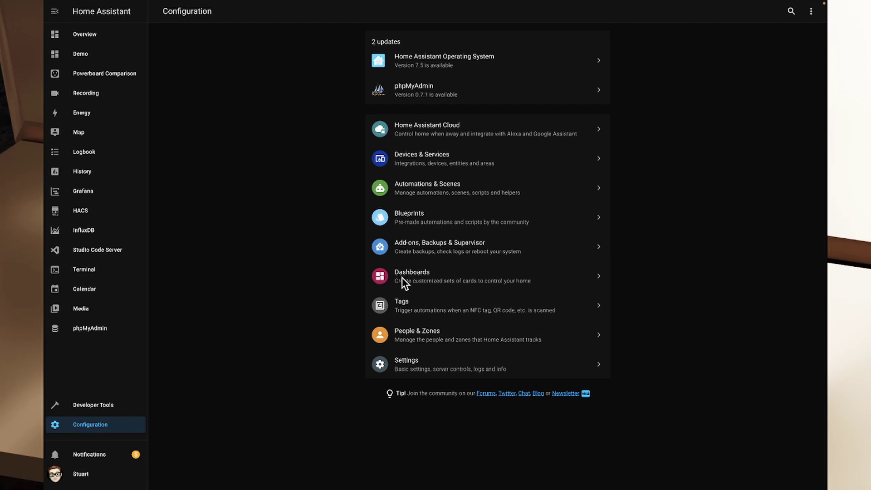
{"action": "left_click", "coordinate": [388, 281]}
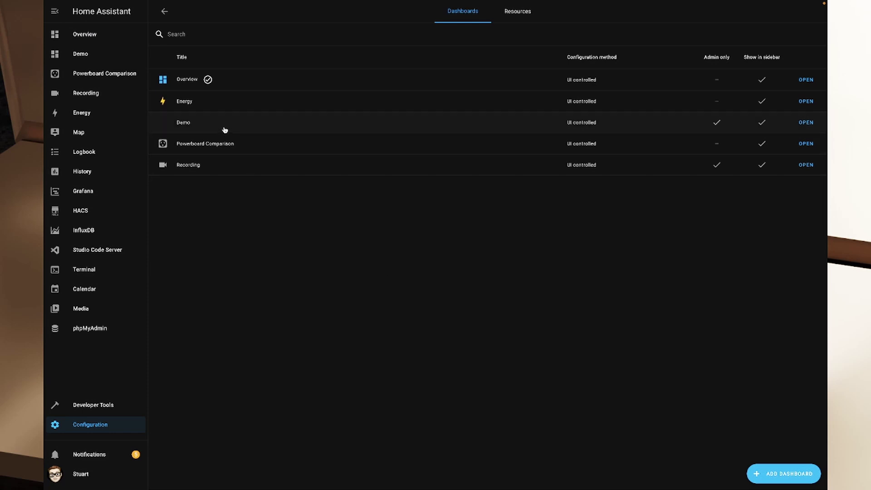
{"action": "left_click", "coordinate": [188, 103]}
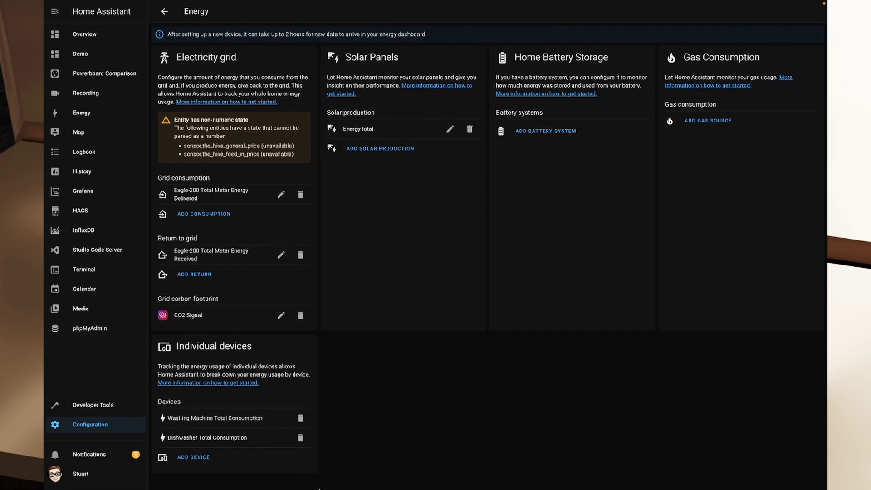
Look for the Crest plug among the energy entities offered for a new individual device, and cancel without adding one
{"action": "left_click", "coordinate": [184, 458]}
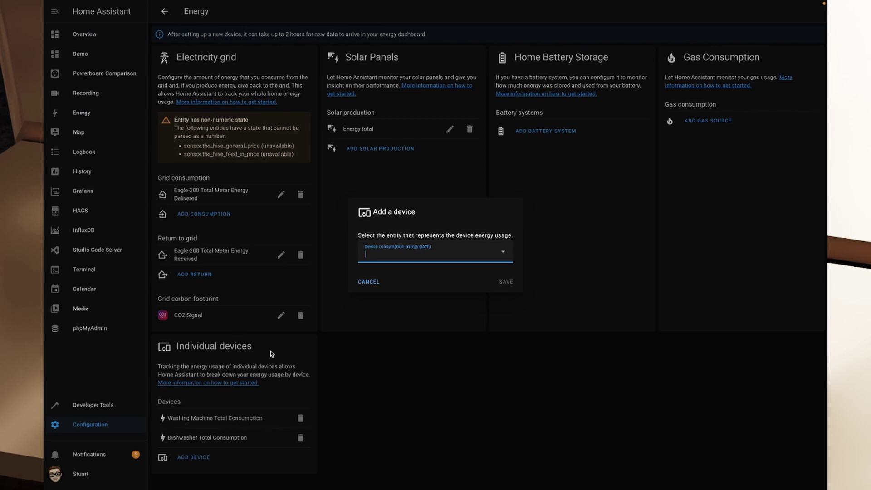
{"action": "left_click", "coordinate": [503, 254]}
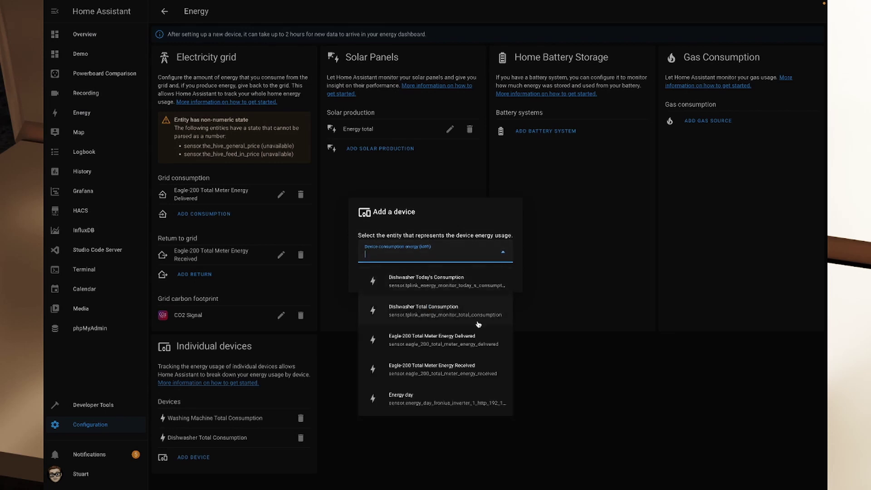
{"action": "scroll", "coordinate": [474, 324], "scroll_direction": "down", "scroll_amount": 1}
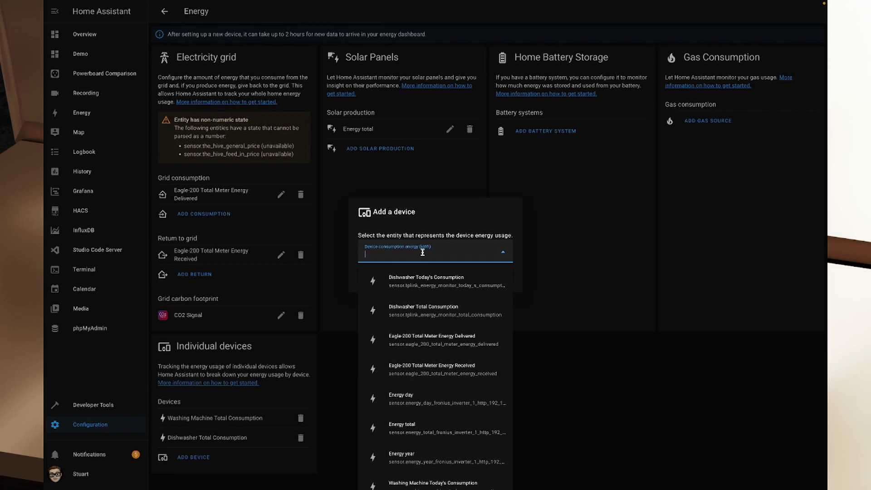
{"action": "type", "text": "ere"}
{"action": "key", "text": "BackSpace"}
{"action": "key", "text": "BackSpace"}
{"action": "key", "text": "BackSpace"}
{"action": "left_click", "coordinate": [608, 317]}
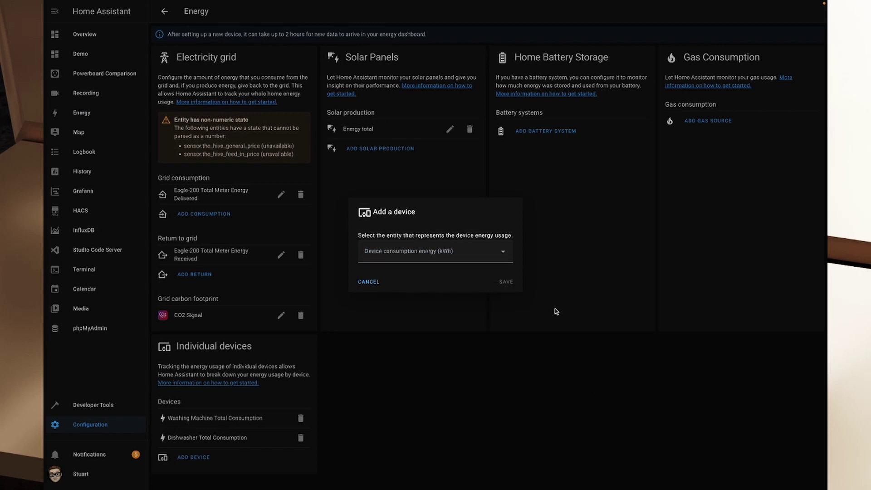
{"action": "left_click", "coordinate": [371, 282]}
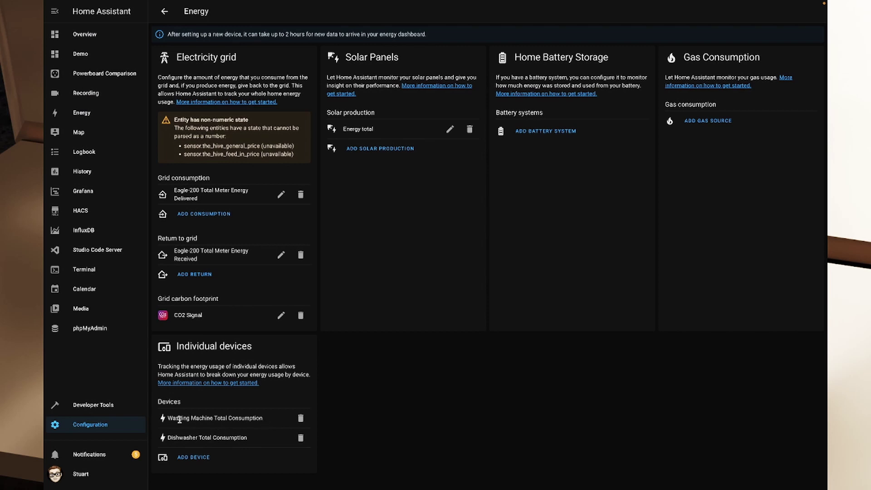
{"action": "left_click_drag", "start_coordinate": [196, 418], "coordinate": [251, 421]}
{"action": "left_click", "coordinate": [273, 421]}
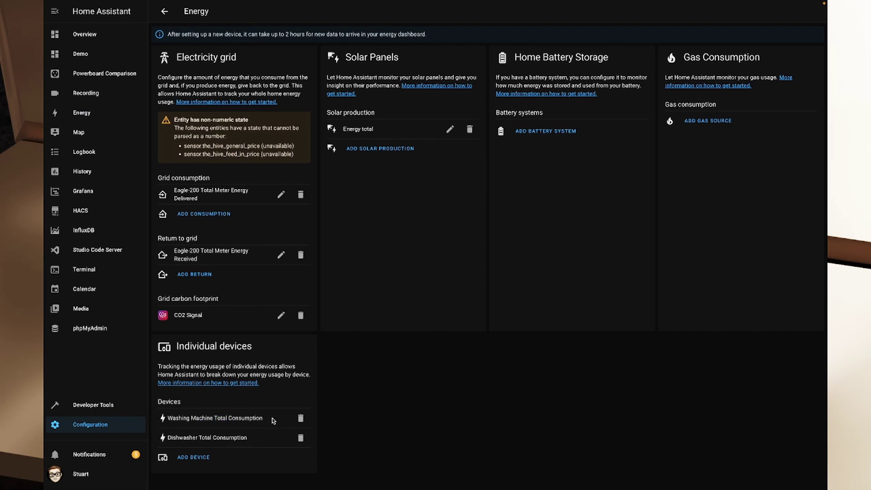